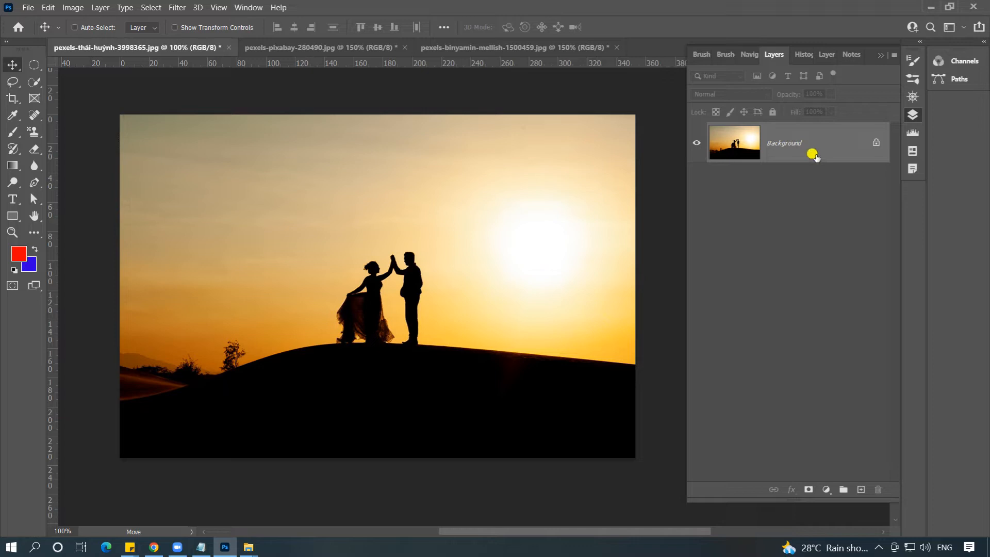
- Start Sky Replacement on the silhouetted couple photo and choose the third Sunsets preset, with bright orange clouds
{"action": "left_click", "coordinate": [48, 8]}
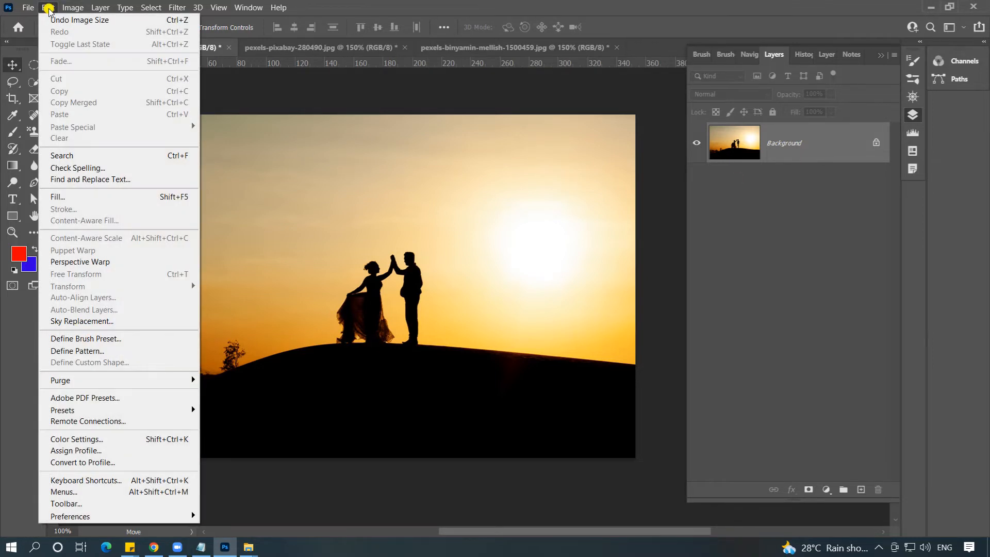
{"action": "left_click", "coordinate": [94, 322]}
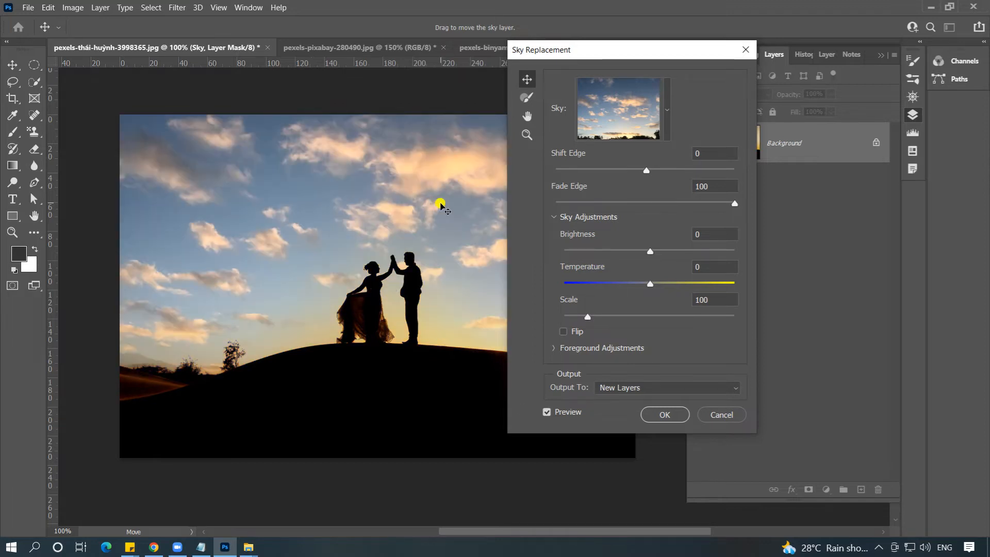
{"action": "left_click_drag", "start_coordinate": [592, 50], "coordinate": [706, 106]}
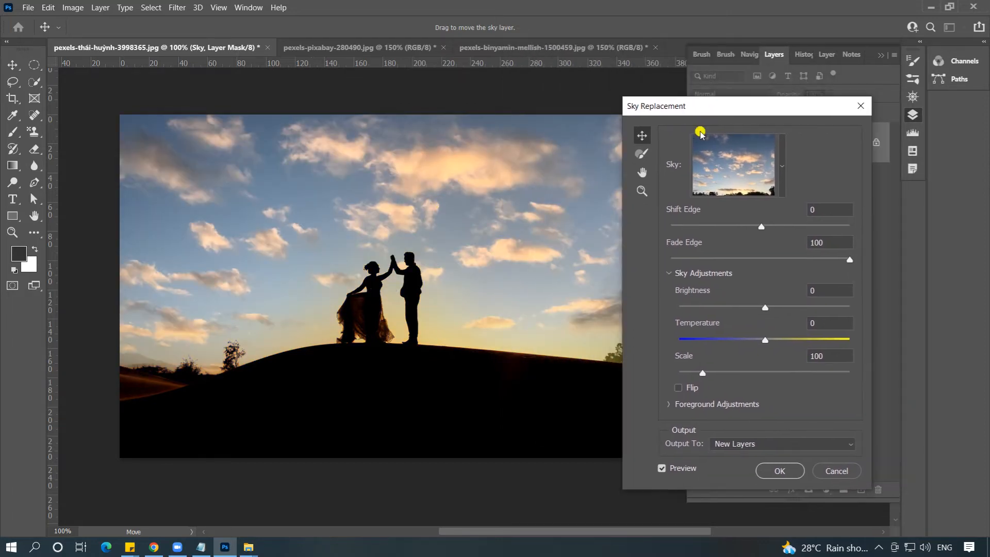
{"action": "left_click", "coordinate": [782, 169]}
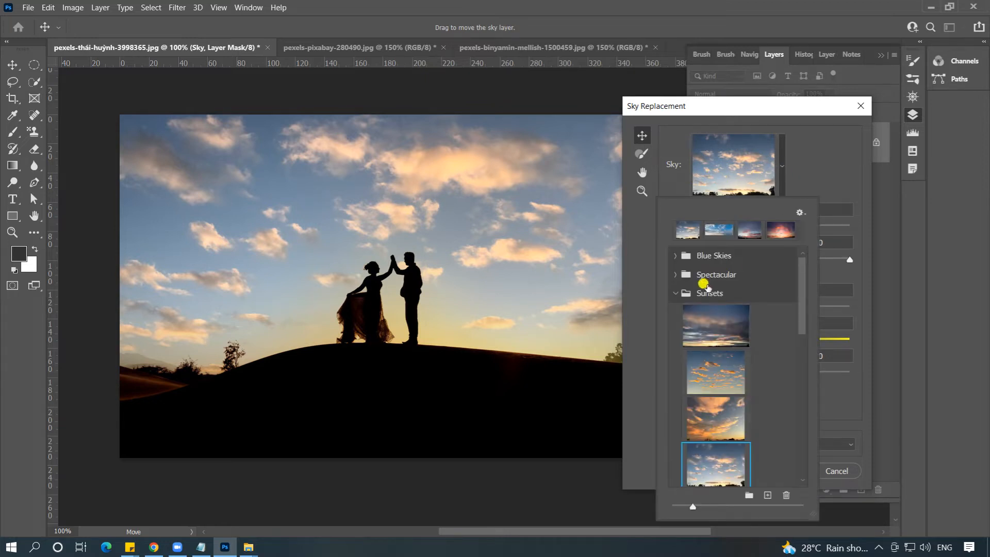
{"action": "left_click", "coordinate": [675, 293]}
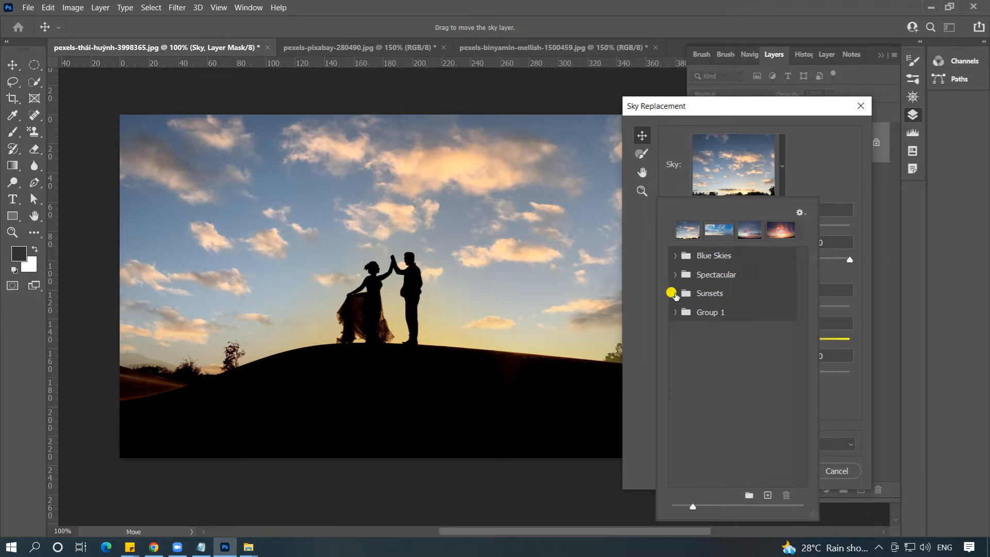
{"action": "left_click", "coordinate": [676, 294]}
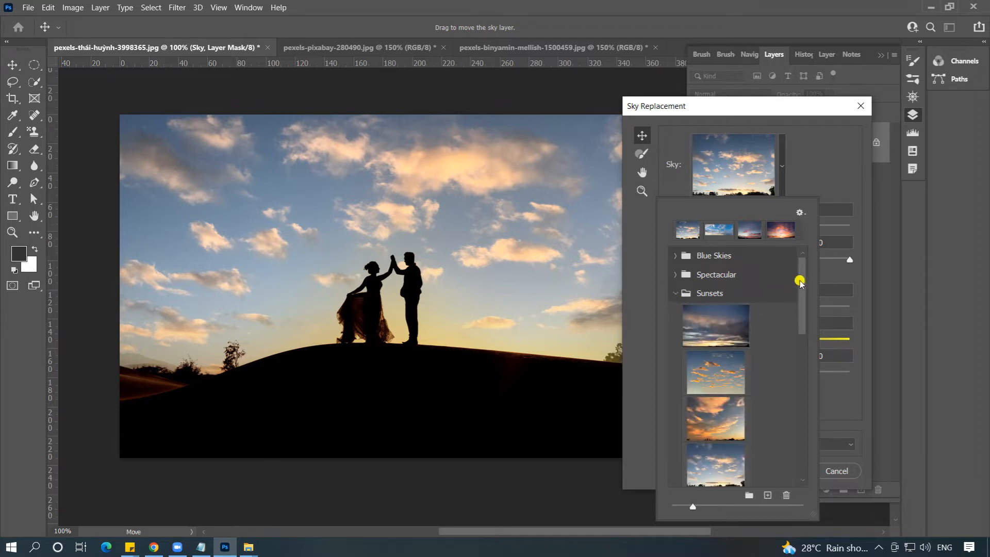
{"action": "left_click_drag", "start_coordinate": [802, 291], "coordinate": [805, 319]}
{"action": "left_click", "coordinate": [717, 308]}
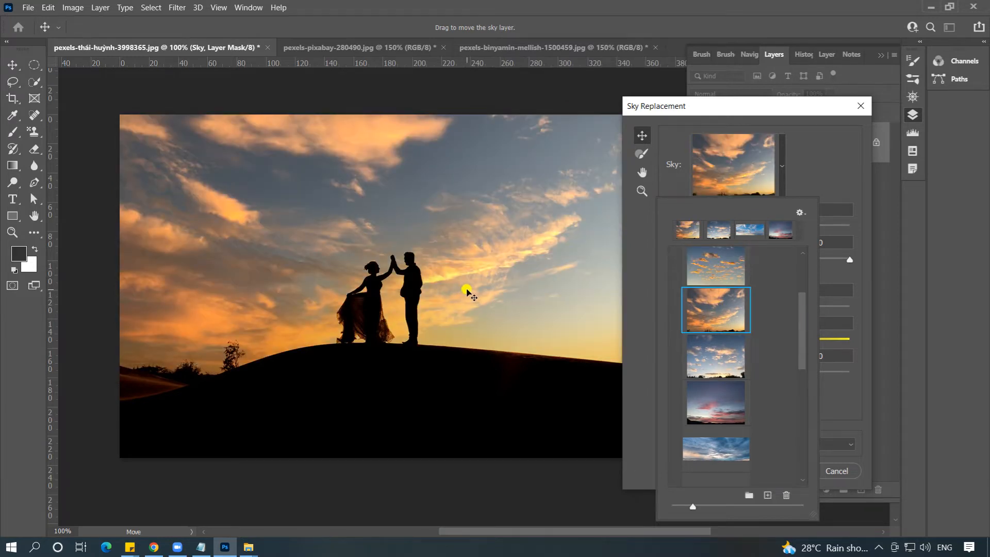
{"action": "left_click", "coordinate": [827, 182]}
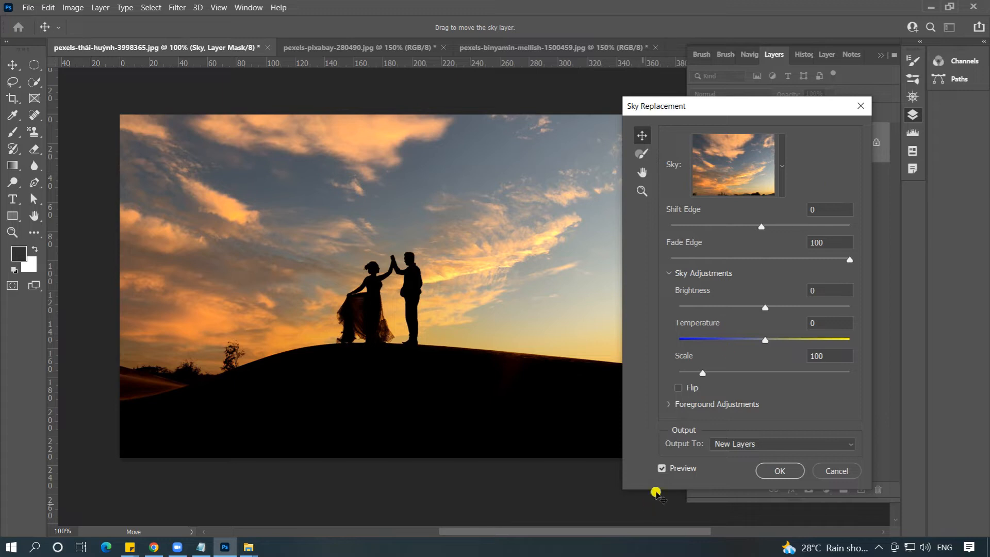
- Compare the photo with and without the replacement sky, and try shifting the sky within the image
{"action": "left_click", "coordinate": [662, 469]}
{"action": "left_click", "coordinate": [663, 470]}
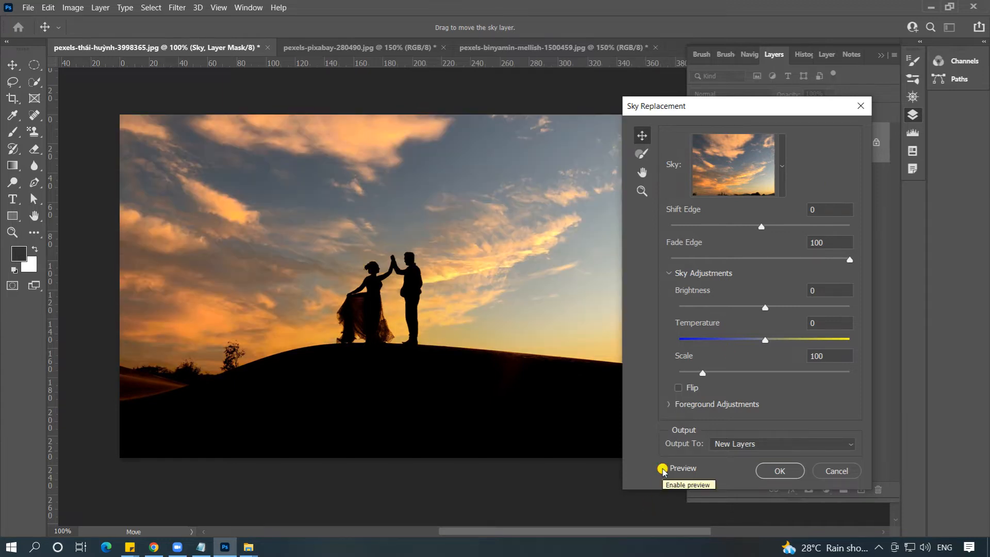
{"action": "left_click", "coordinate": [662, 469]}
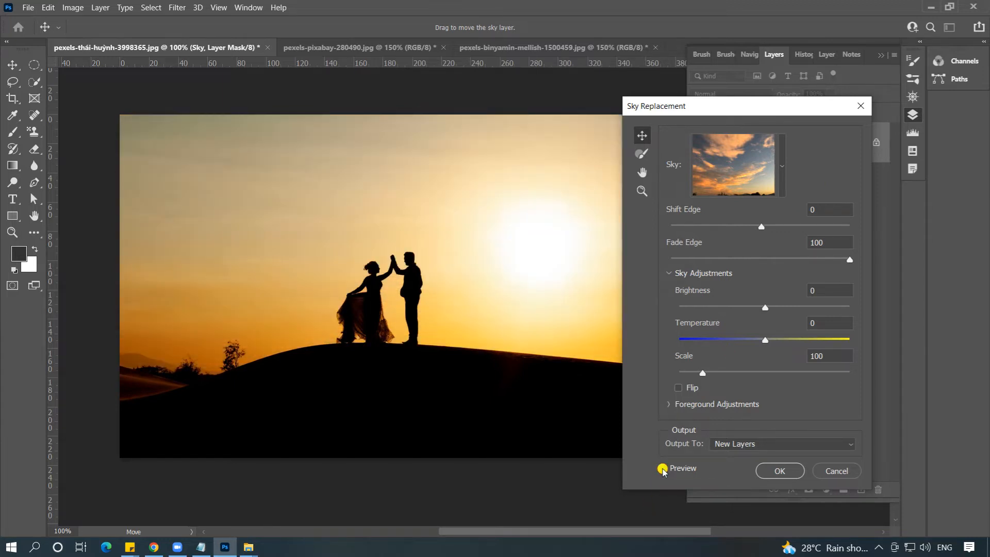
{"action": "left_click", "coordinate": [663, 470]}
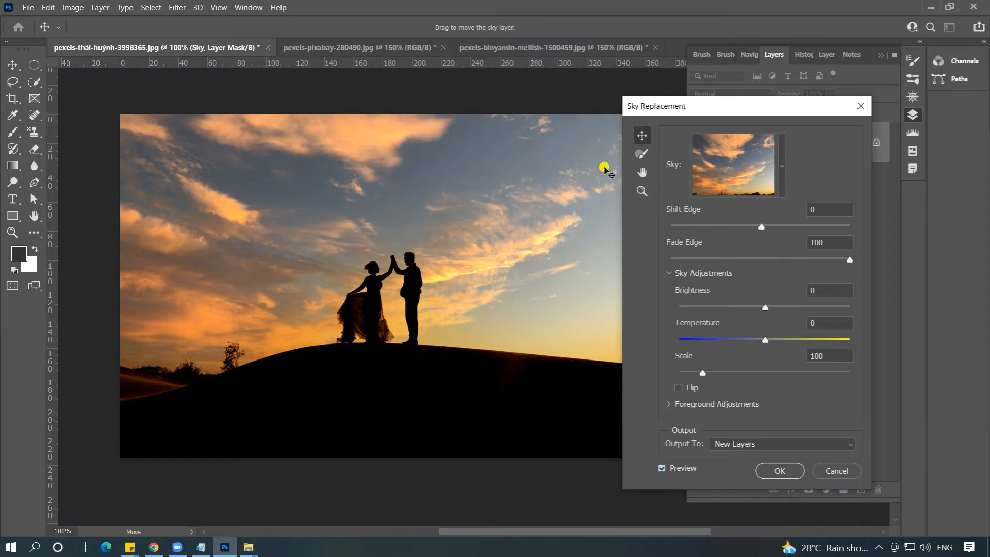
{"action": "left_click_drag", "start_coordinate": [536, 161], "coordinate": [496, 177]}
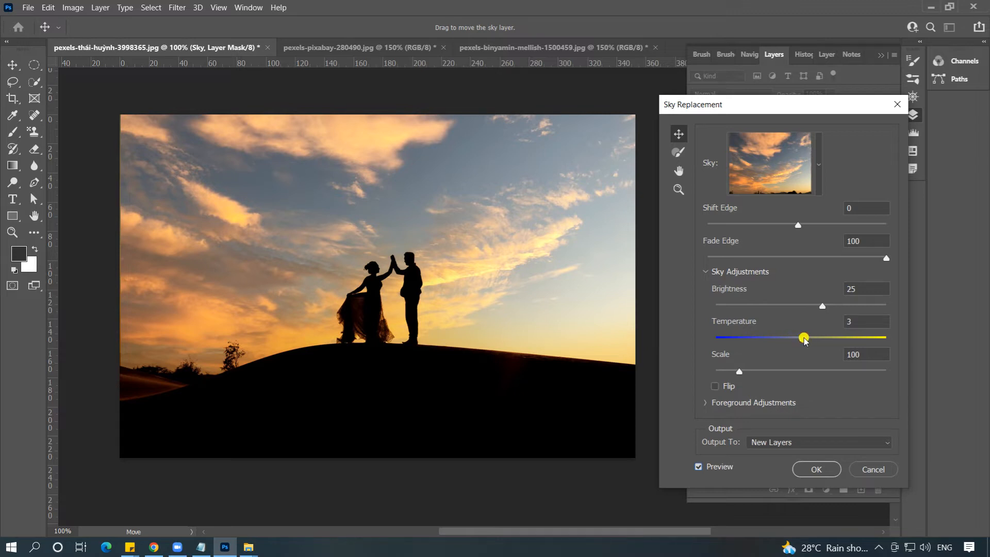
- Set the sky's temperature to -21 and its scale to 124, trying the Flip option but leaving it off
{"action": "left_click_drag", "start_coordinate": [805, 341], "coordinate": [783, 339]}
{"action": "left_click_drag", "start_coordinate": [739, 372], "coordinate": [751, 373]}
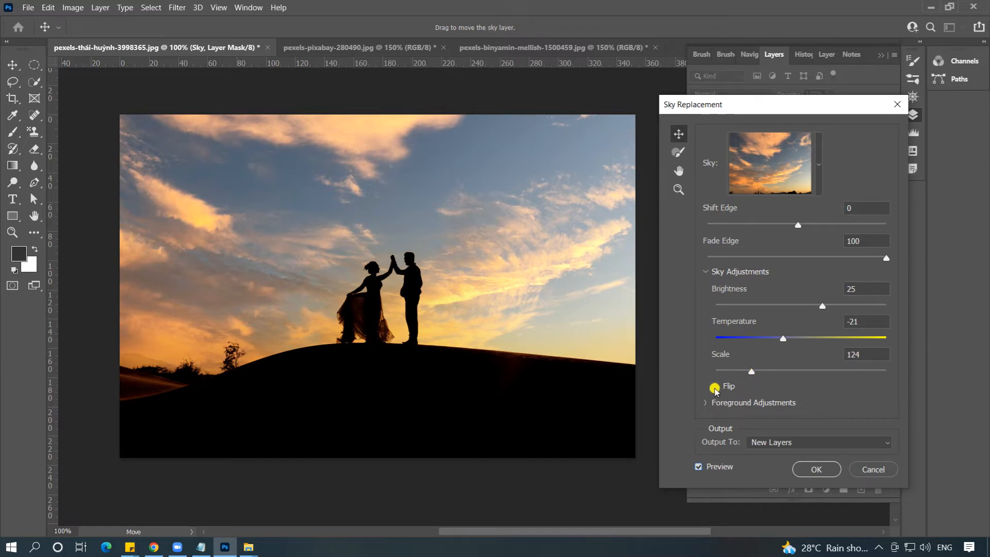
{"action": "left_click", "coordinate": [716, 386]}
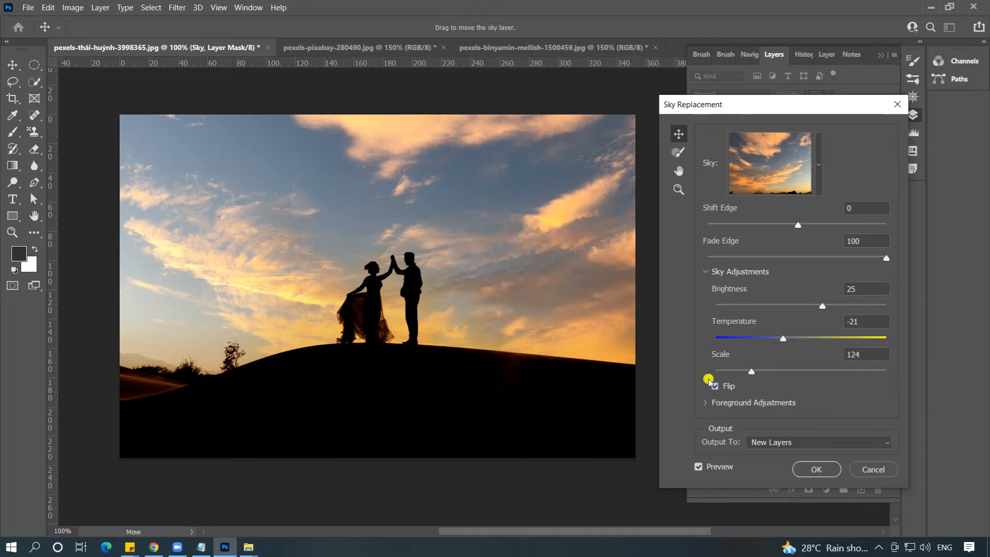
{"action": "left_click", "coordinate": [714, 386]}
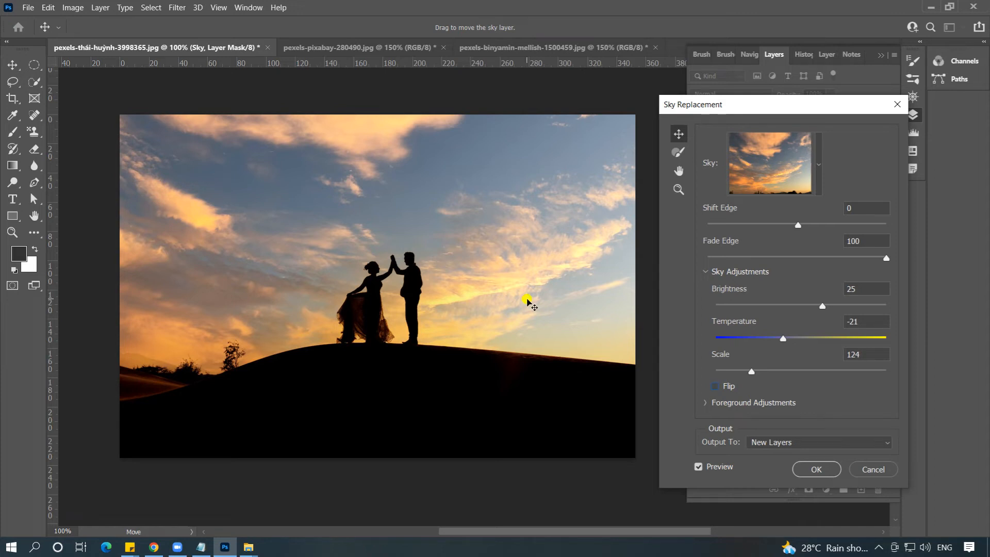
- Try the Screen lighting mode in the foreground adjustments and return it to Multiply
{"action": "left_click", "coordinate": [705, 402]}
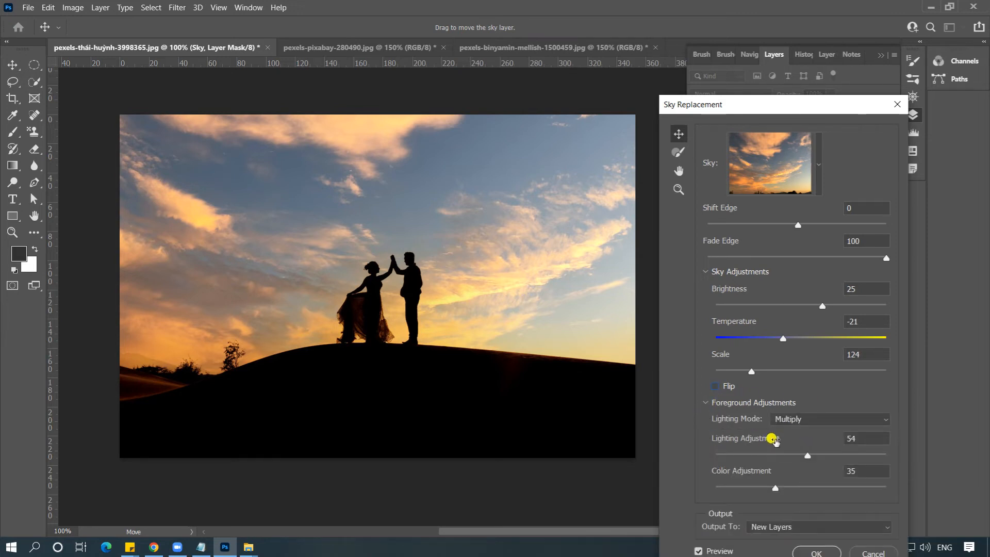
{"action": "left_click", "coordinate": [849, 421]}
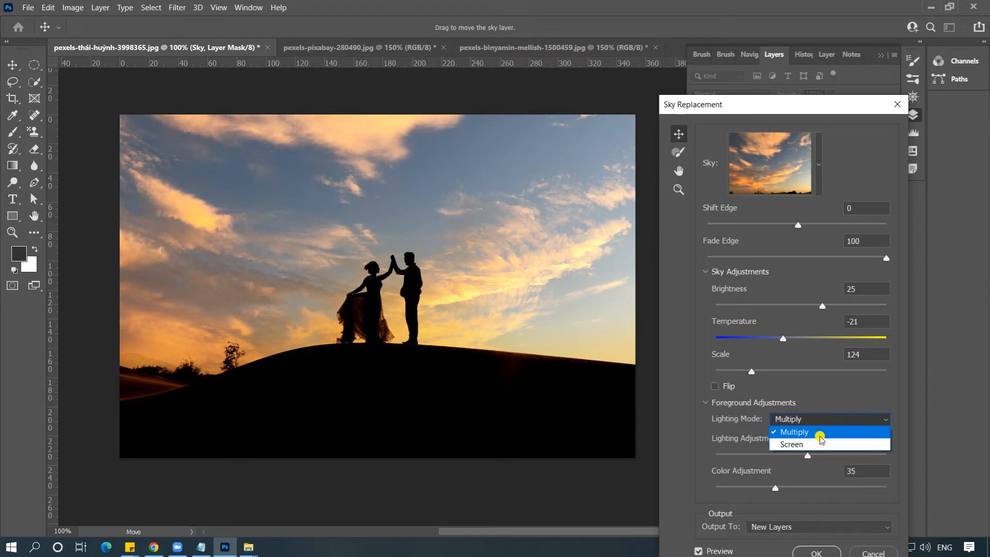
{"action": "left_click", "coordinate": [817, 444]}
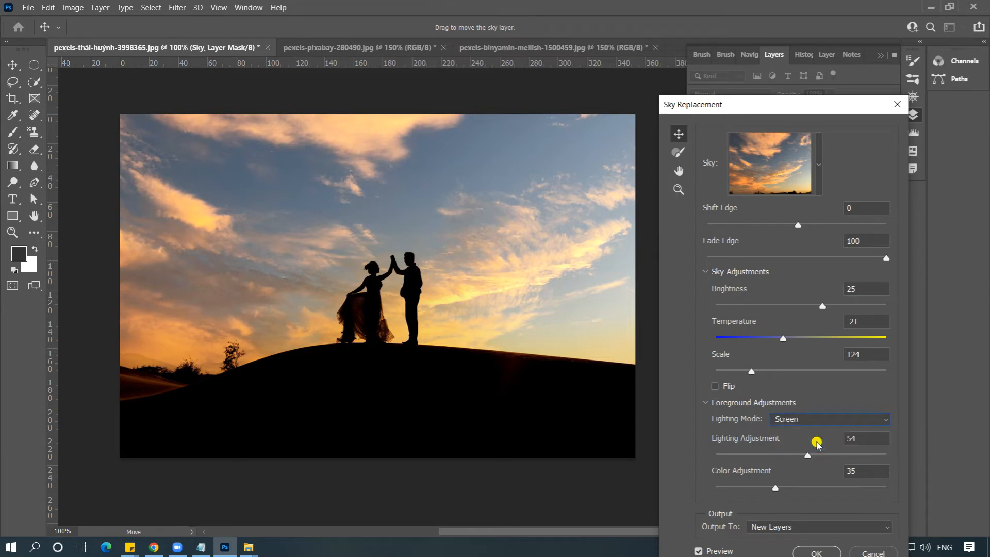
{"action": "left_click", "coordinate": [842, 420]}
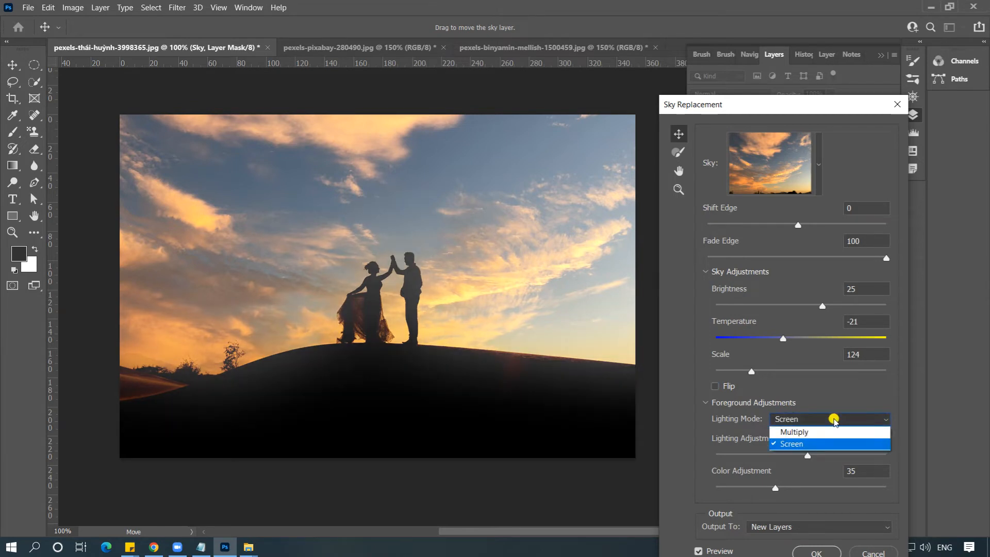
{"action": "left_click", "coordinate": [815, 433]}
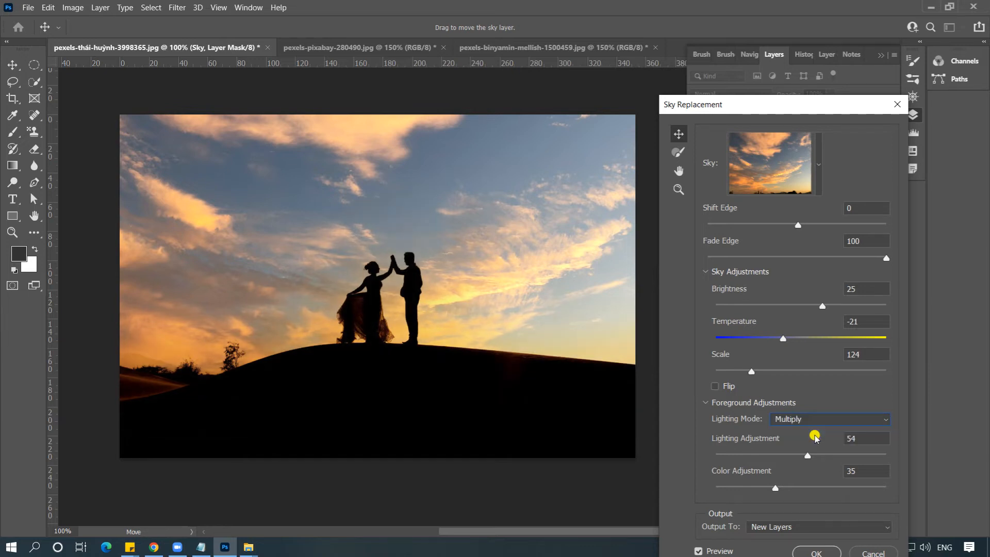
- Apply the sky replacement with the output kept as New Layers
{"action": "left_click_drag", "start_coordinate": [796, 106], "coordinate": [786, 64]}
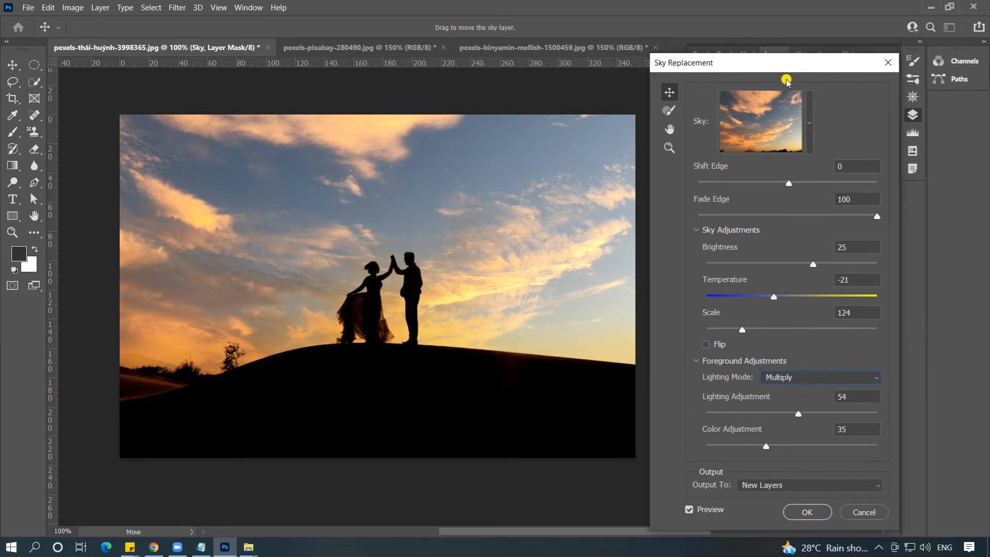
{"action": "left_click", "coordinate": [817, 485]}
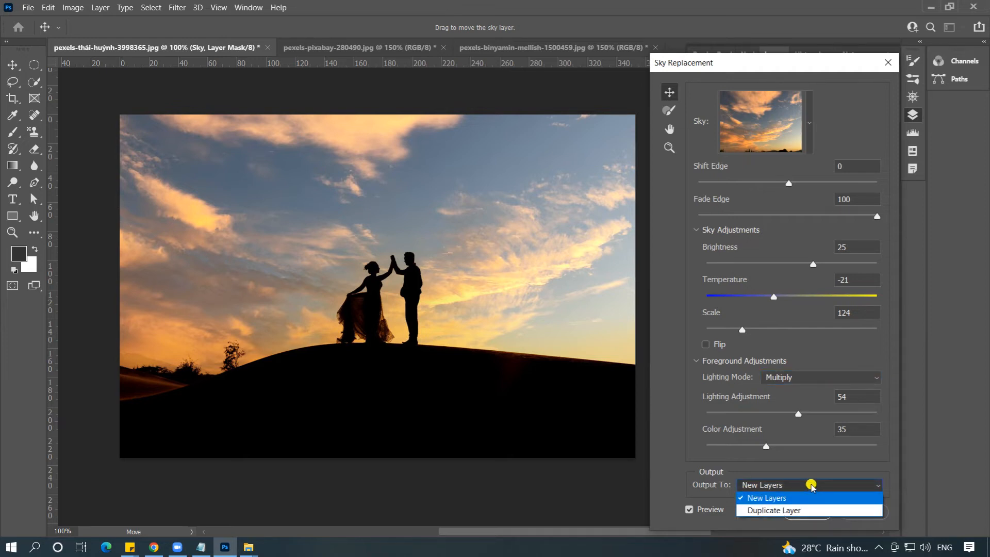
{"action": "left_click", "coordinate": [811, 486]}
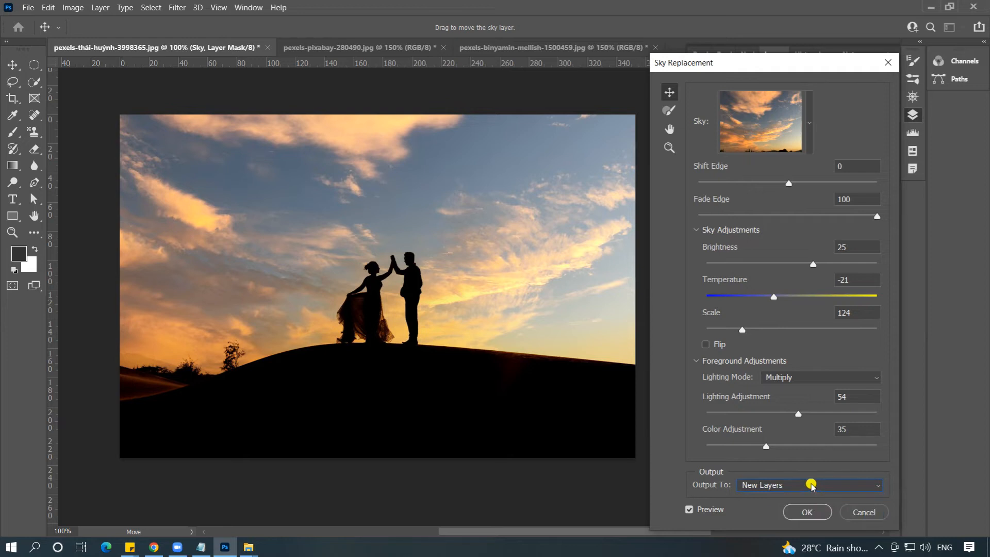
{"action": "left_click", "coordinate": [802, 512]}
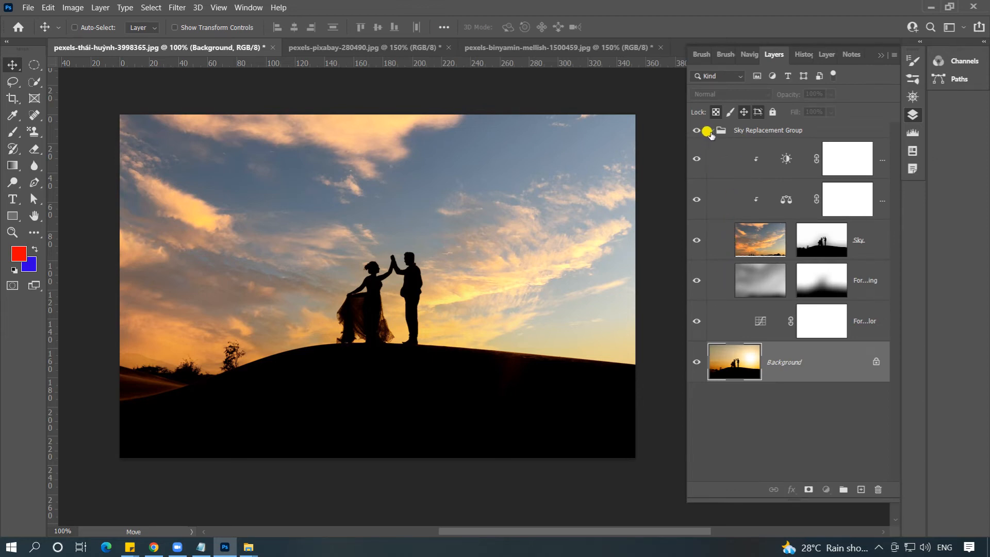
- Examine the Brightness/Contrast and Color Balance properties of the adjustment layers in the Sky Replacement Group
{"action": "double_click", "coordinate": [785, 161]}
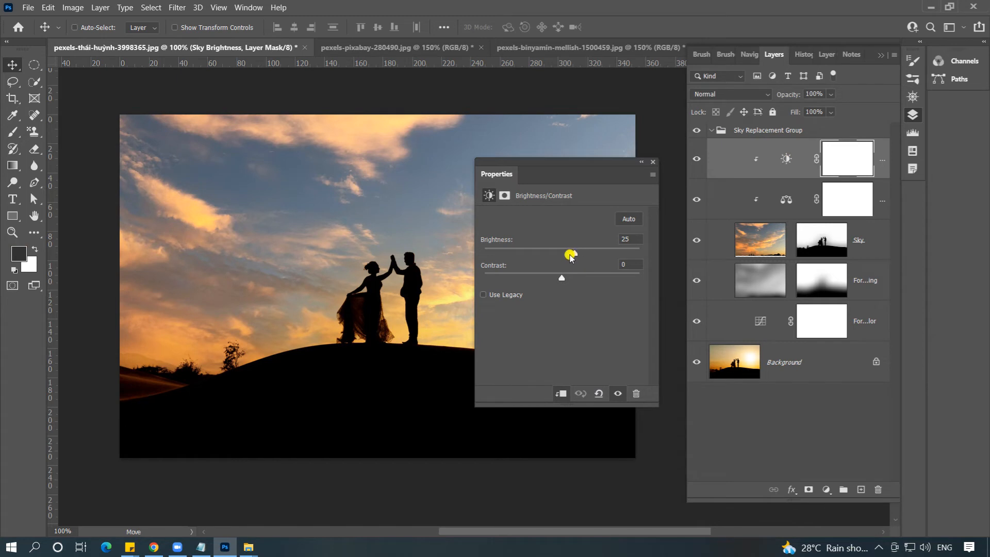
{"action": "left_click", "coordinate": [652, 162]}
{"action": "left_click", "coordinate": [807, 205]}
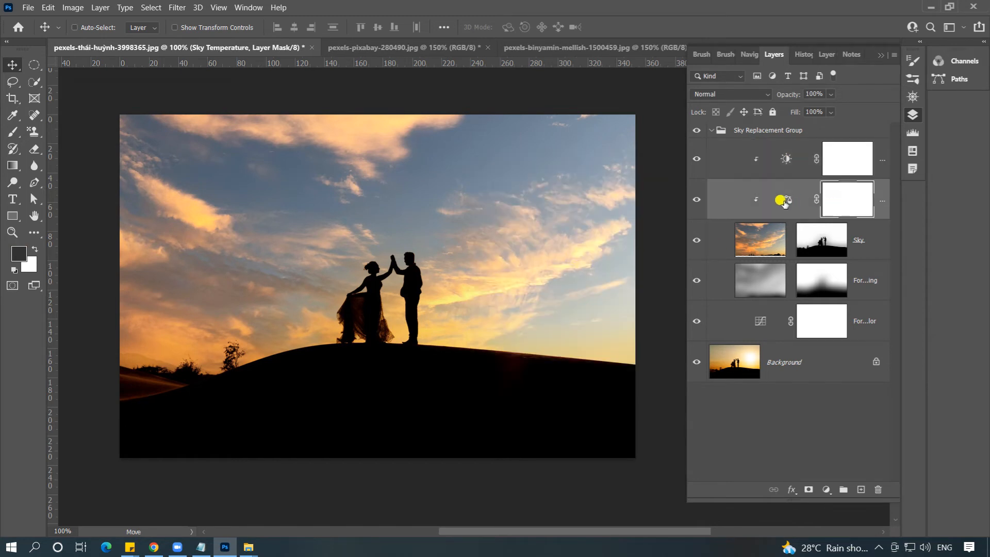
{"action": "double_click", "coordinate": [784, 199]}
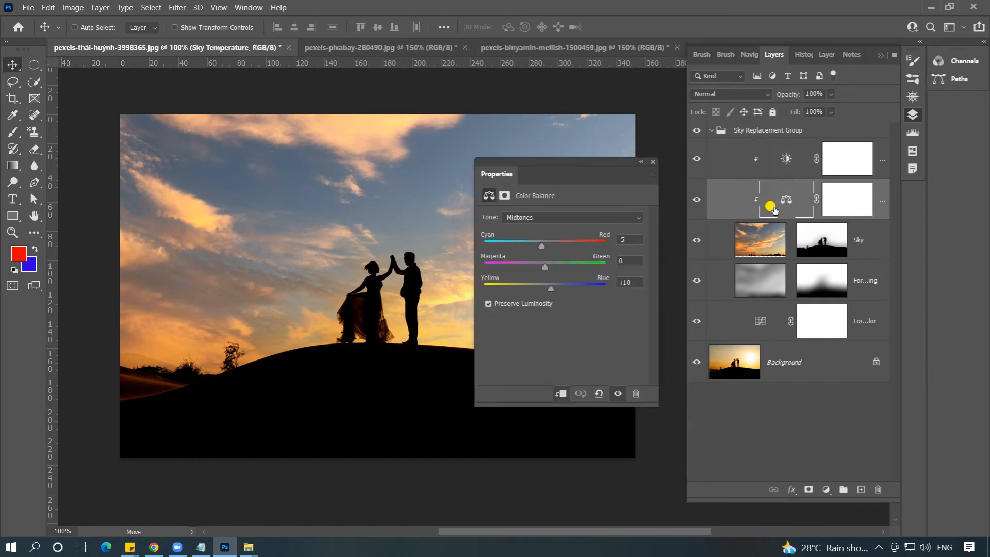
{"action": "left_click", "coordinate": [654, 162]}
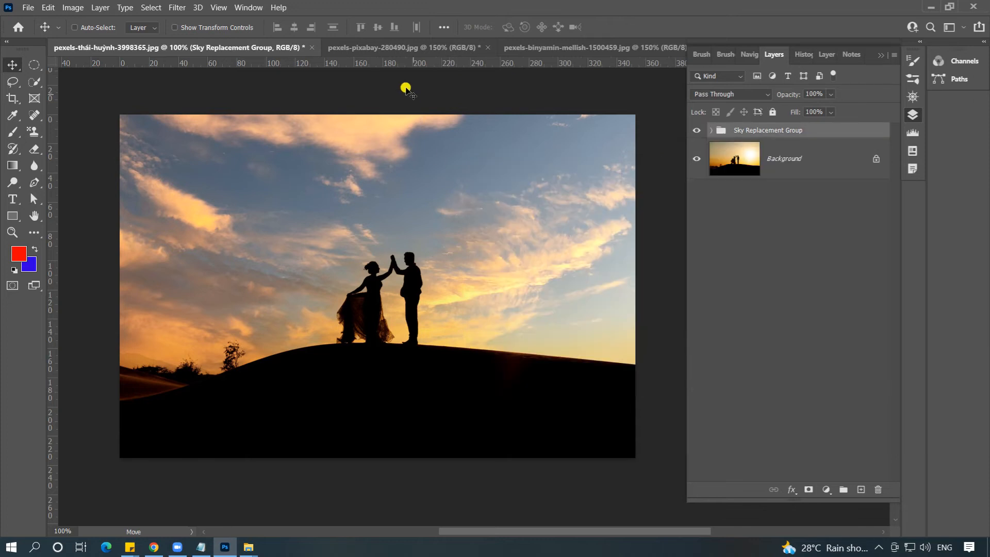
- Switch to the city skyline photo pexels-pixabay-280490.jpg and start Sky Replacement on it
{"action": "left_click", "coordinate": [388, 47]}
{"action": "key", "text": "ctrl+minus"}
{"action": "left_click_drag", "start_coordinate": [532, 277], "coordinate": [442, 253]}
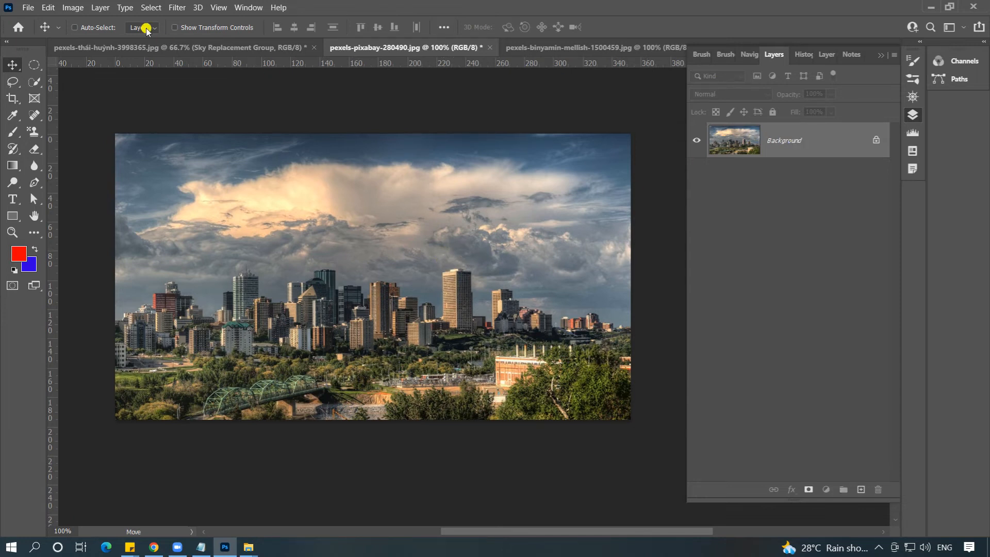
{"action": "left_click", "coordinate": [49, 8]}
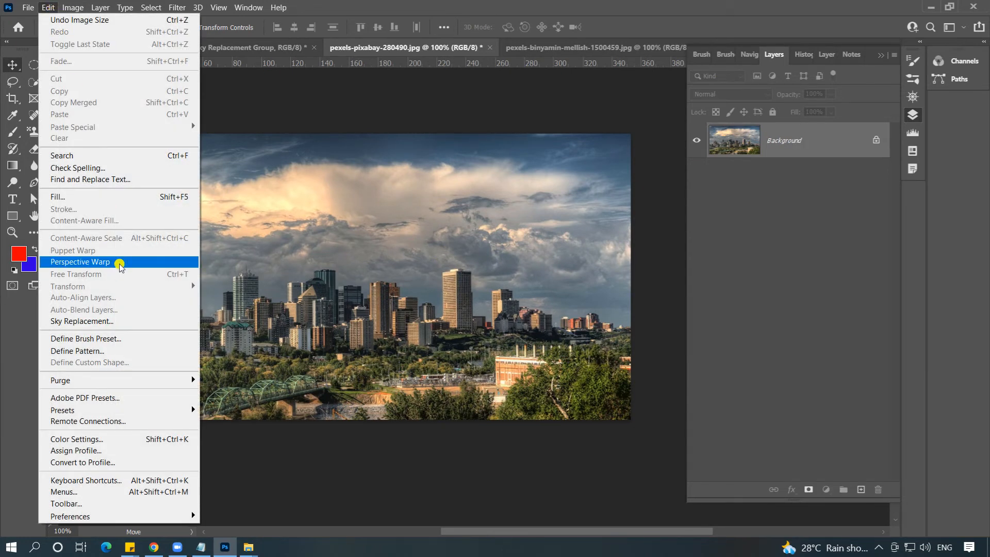
{"action": "left_click", "coordinate": [102, 320]}
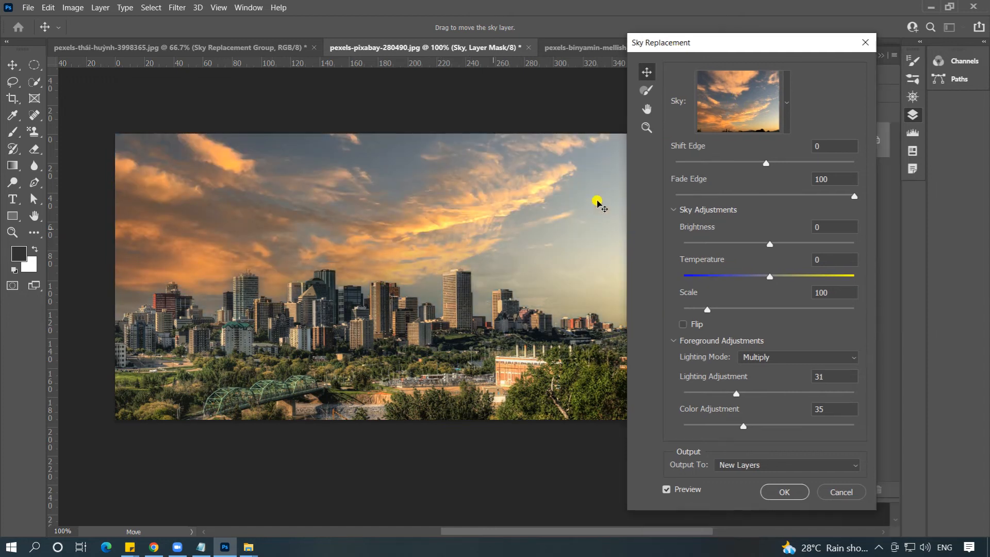
- Choose the first Sunsets preset, with dark grey clouds, as the skyline photo's replacement sky
{"action": "left_click", "coordinate": [785, 103]}
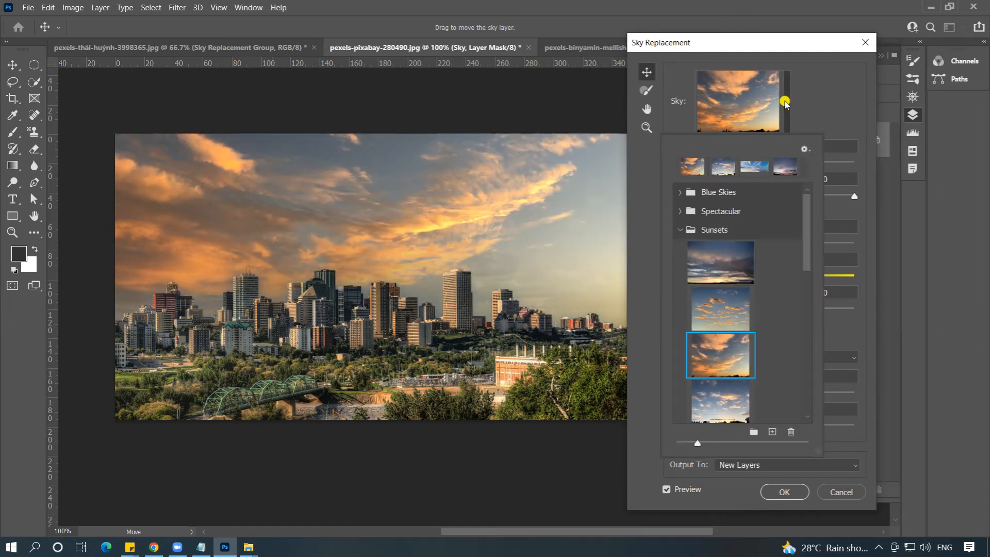
{"action": "left_click", "coordinate": [680, 230]}
{"action": "left_click", "coordinate": [679, 229]}
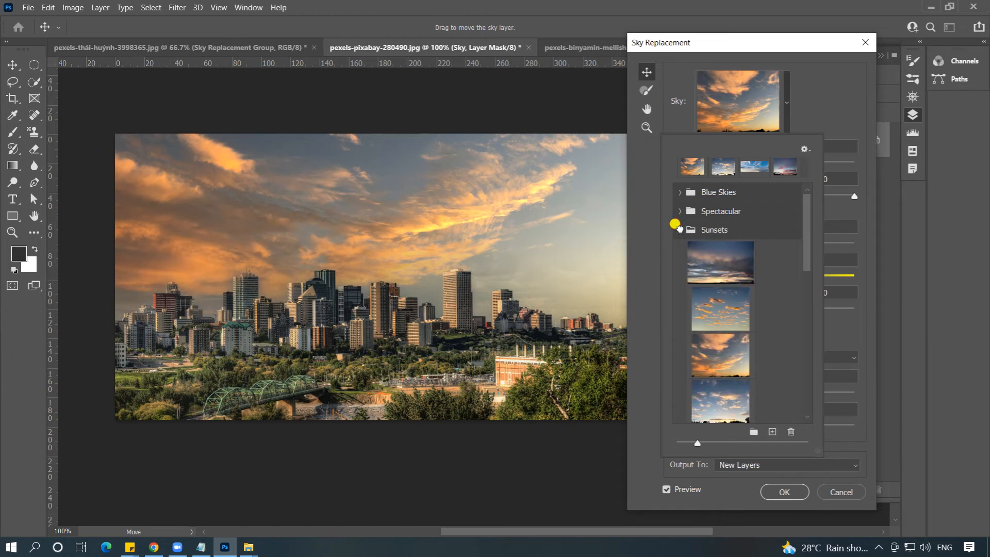
{"action": "left_click_drag", "start_coordinate": [807, 243], "coordinate": [696, 251]}
{"action": "left_click", "coordinate": [716, 251]}
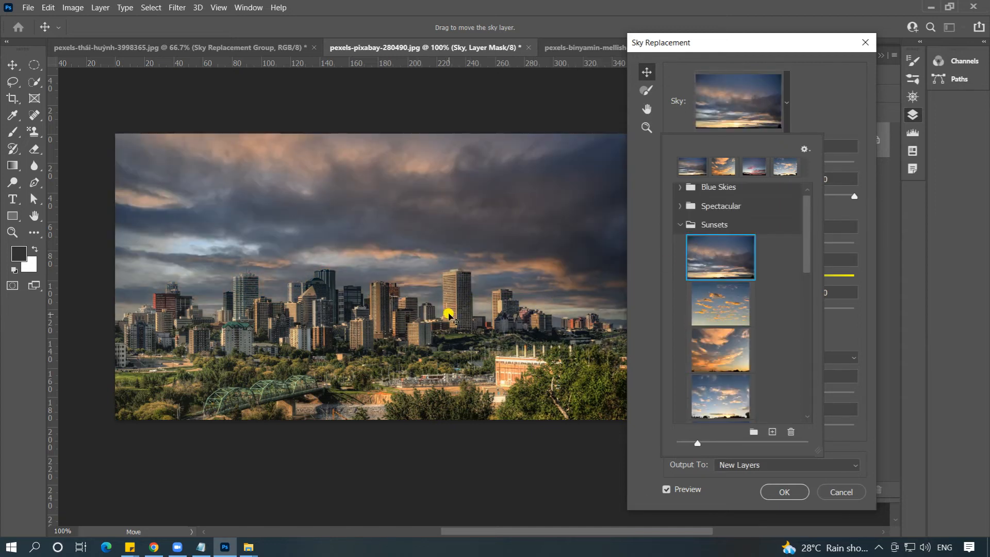
{"action": "left_click", "coordinate": [481, 310]}
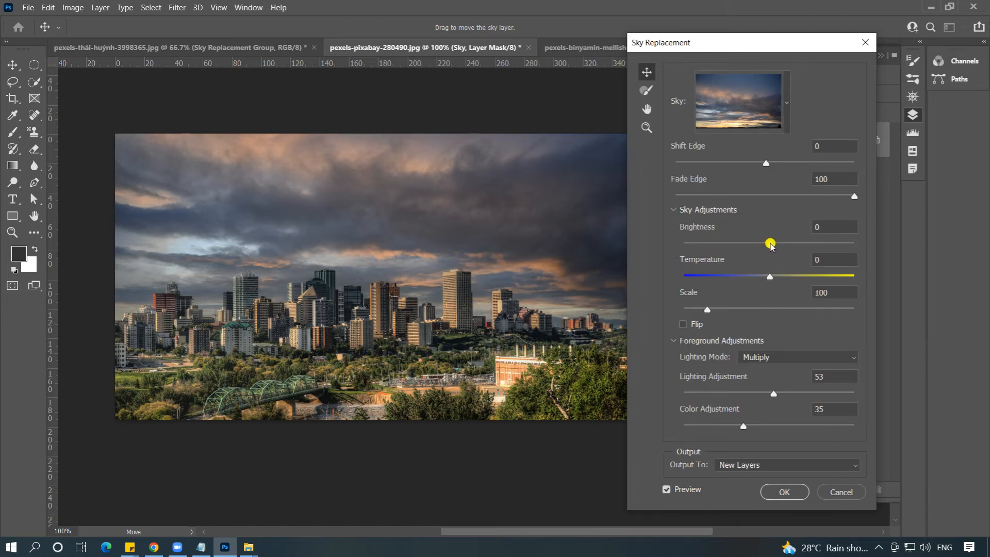
- Brighten the skyline photo's replacement sky to 37, make its temperature slightly warmer, and apply the sky replacement
{"action": "left_click_drag", "start_coordinate": [778, 244], "coordinate": [798, 244]}
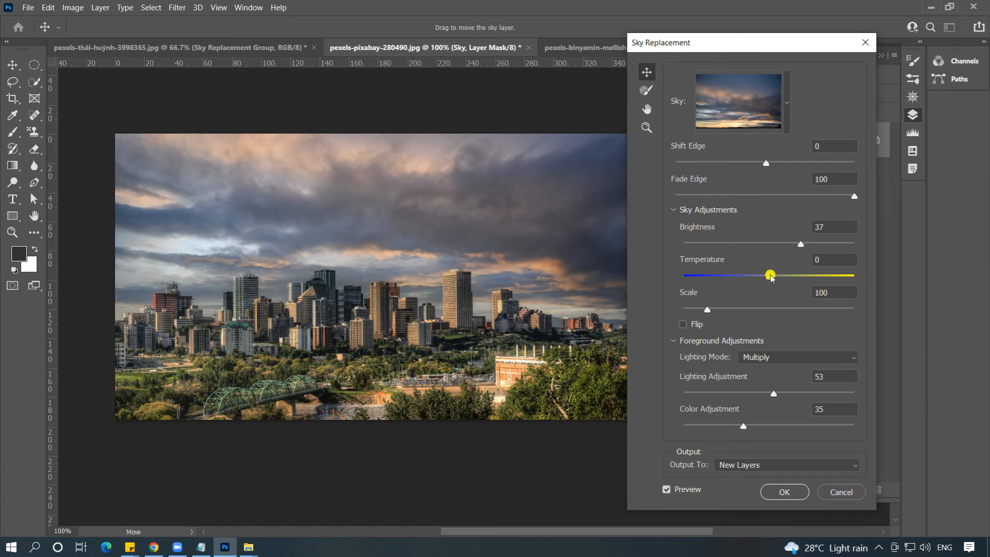
{"action": "left_click_drag", "start_coordinate": [770, 275], "coordinate": [780, 276]}
{"action": "left_click_drag", "start_coordinate": [787, 276], "coordinate": [791, 277]}
{"action": "key", "text": "Return"}
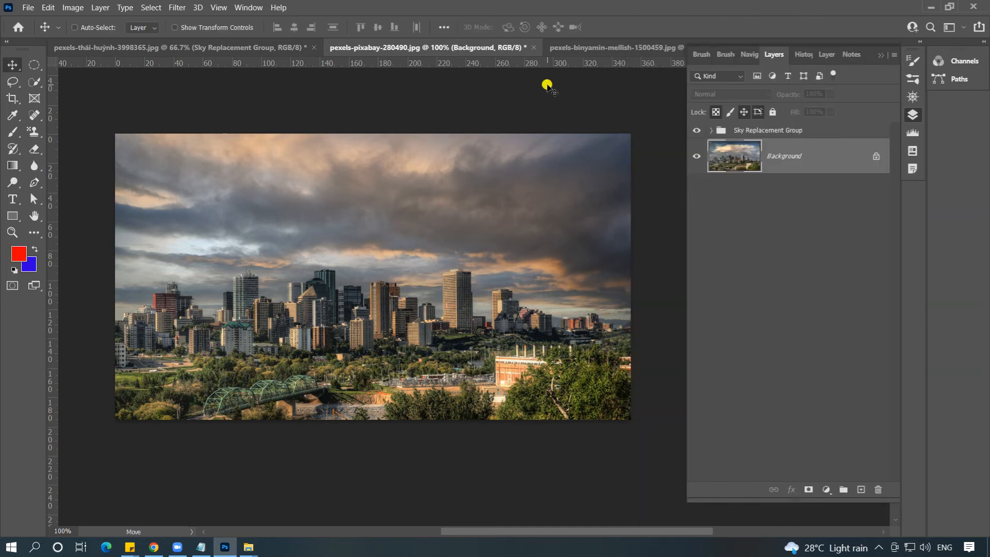
- Switch to the office building photo, bring the whole building into view, and start Sky Replacement on it
{"action": "left_click", "coordinate": [593, 47]}
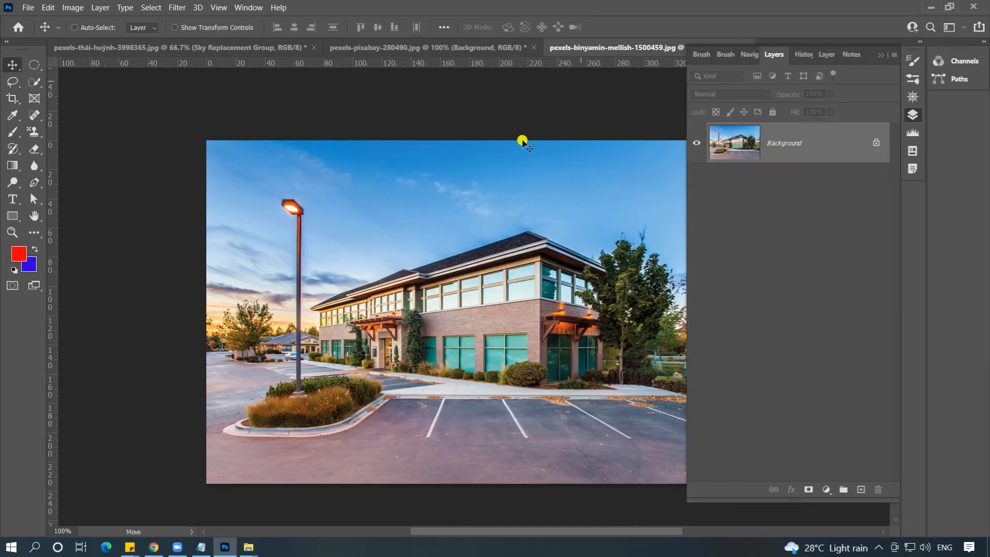
{"action": "left_click_drag", "start_coordinate": [471, 221], "coordinate": [384, 205]}
{"action": "left_click", "coordinate": [48, 7]}
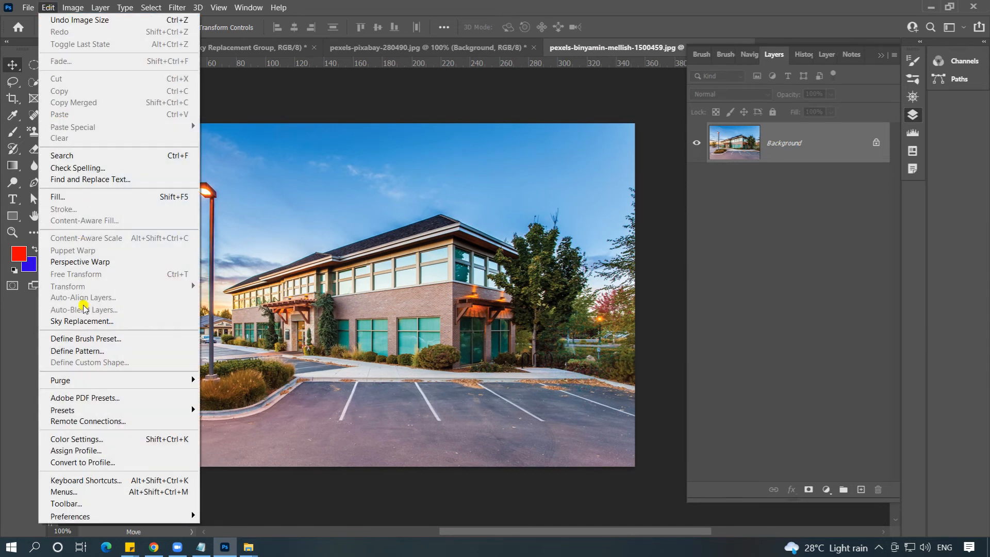
{"action": "left_click", "coordinate": [81, 320]}
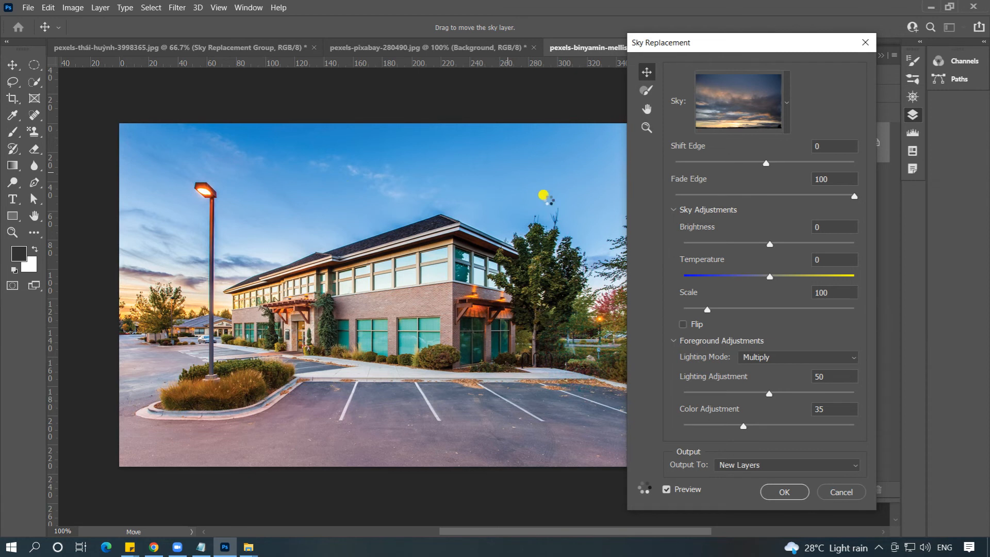
- Choose the Blue Skies preset with scattered small white clouds on deep blue as the building photo's replacement sky
{"action": "left_click", "coordinate": [786, 102]}
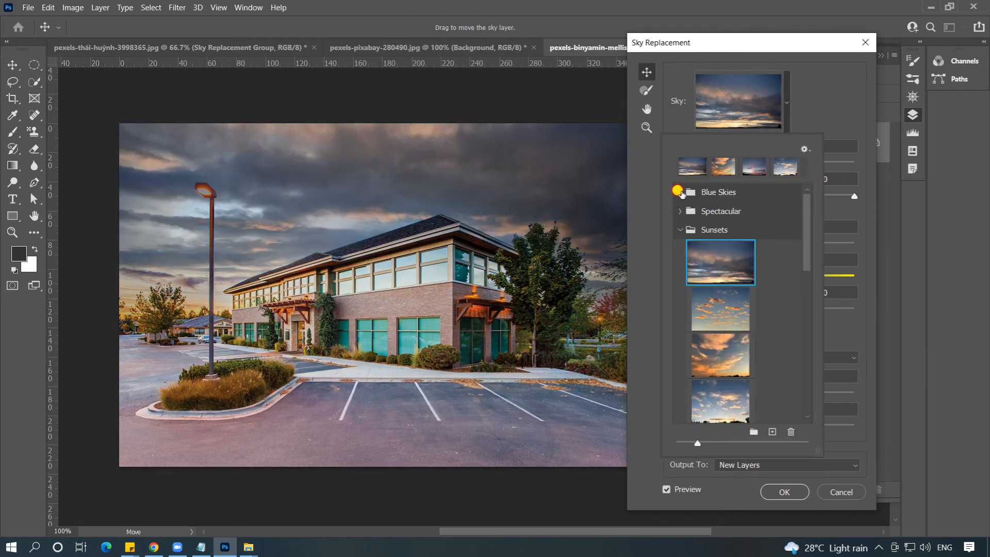
{"action": "left_click", "coordinate": [679, 192]}
{"action": "left_click_drag", "start_coordinate": [805, 221], "coordinate": [803, 256]}
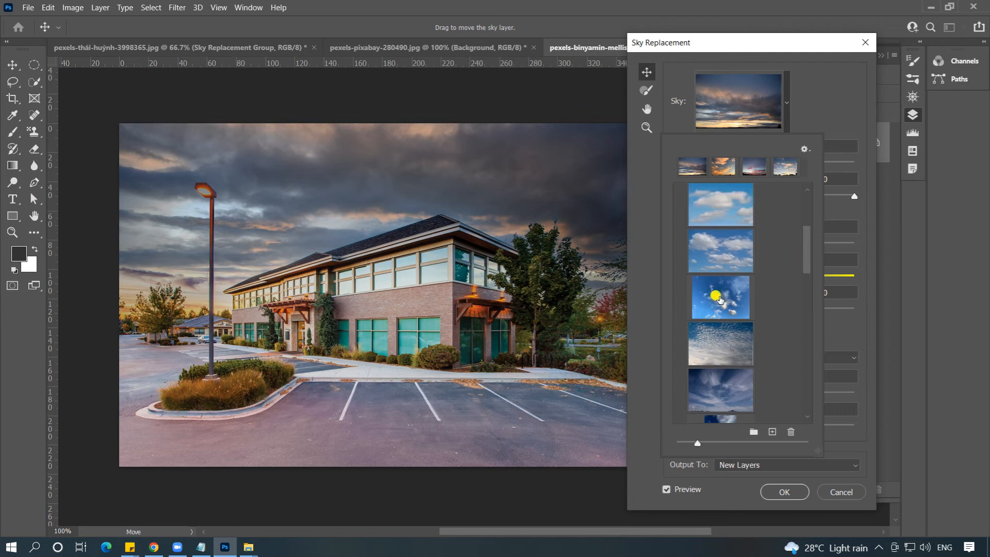
{"action": "left_click", "coordinate": [719, 287]}
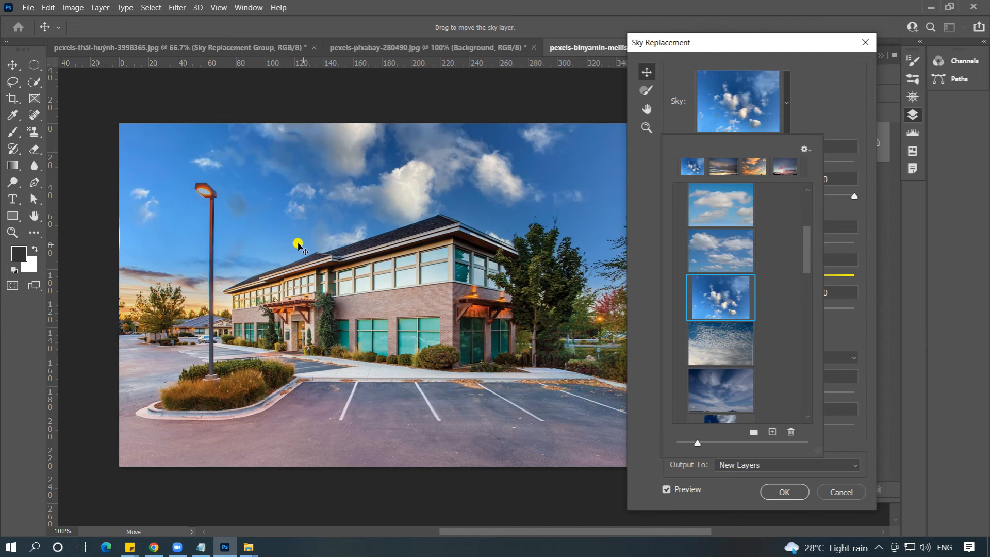
{"action": "left_click", "coordinate": [438, 200]}
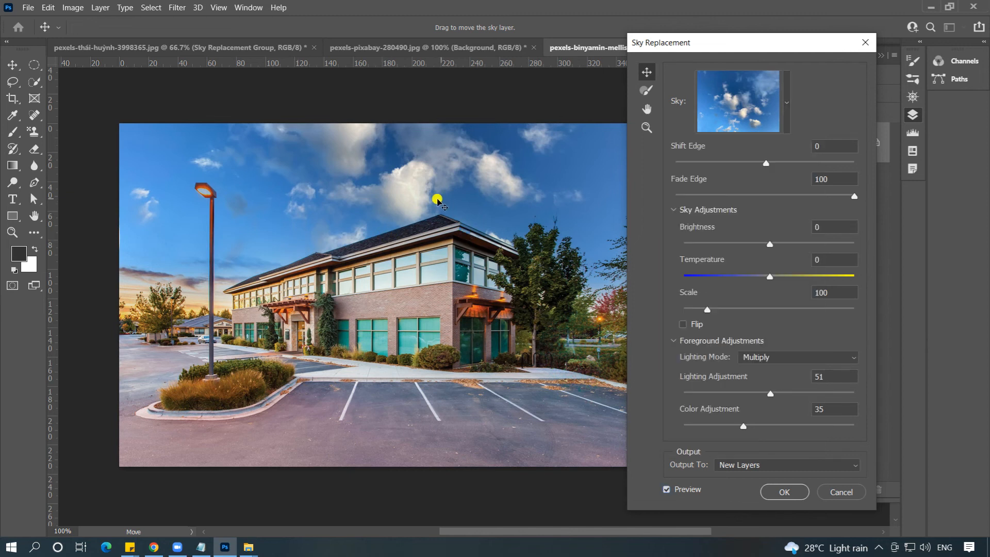
- Set the building photo's sky brightness to 32, shift its temperature toward blue, and apply the replacement as New Layers
{"action": "left_click_drag", "start_coordinate": [770, 240], "coordinate": [796, 243]}
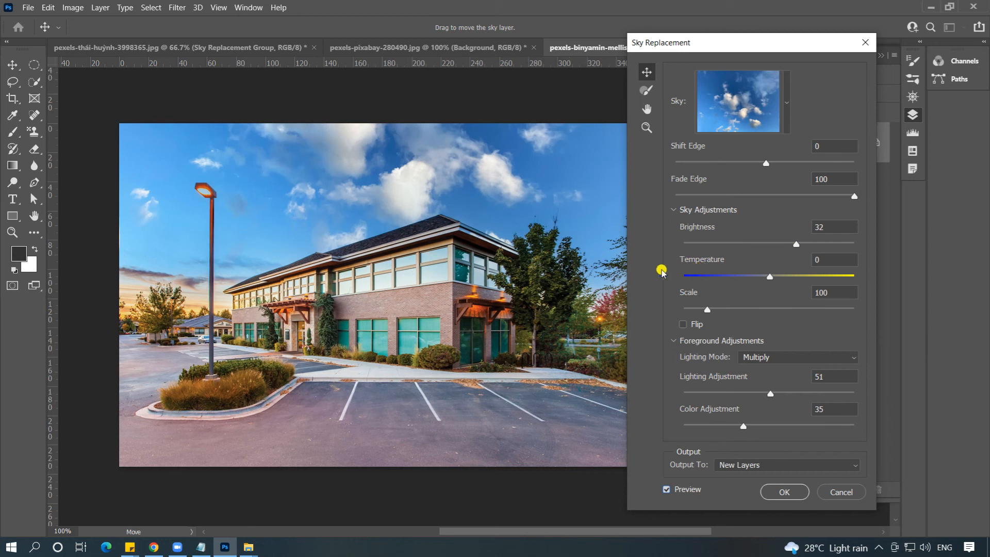
{"action": "left_click_drag", "start_coordinate": [766, 275], "coordinate": [735, 275]}
{"action": "left_click", "coordinate": [785, 491]}
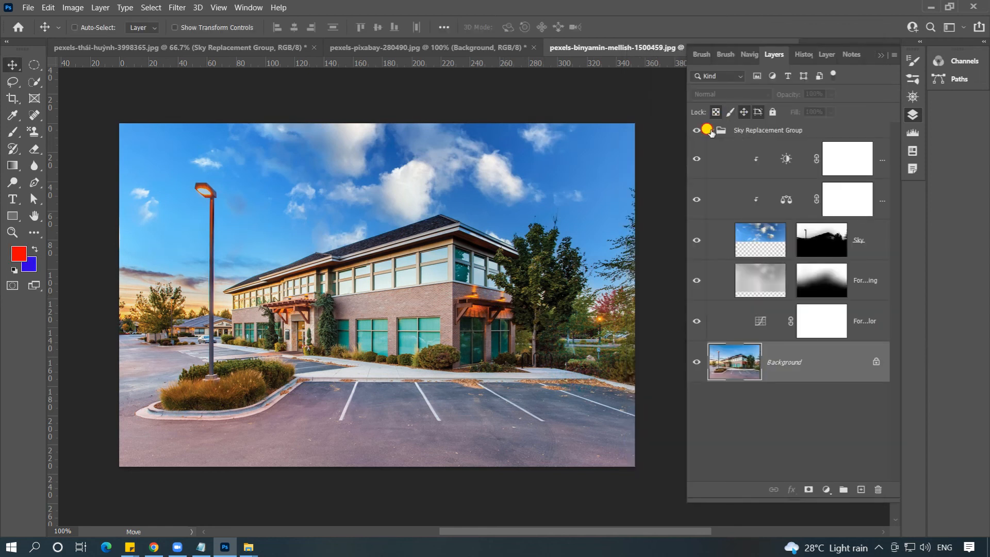
- Collapse the Sky Replacement Group and toggle its visibility off and on to compare the building photo before and after
{"action": "left_click", "coordinate": [711, 130]}
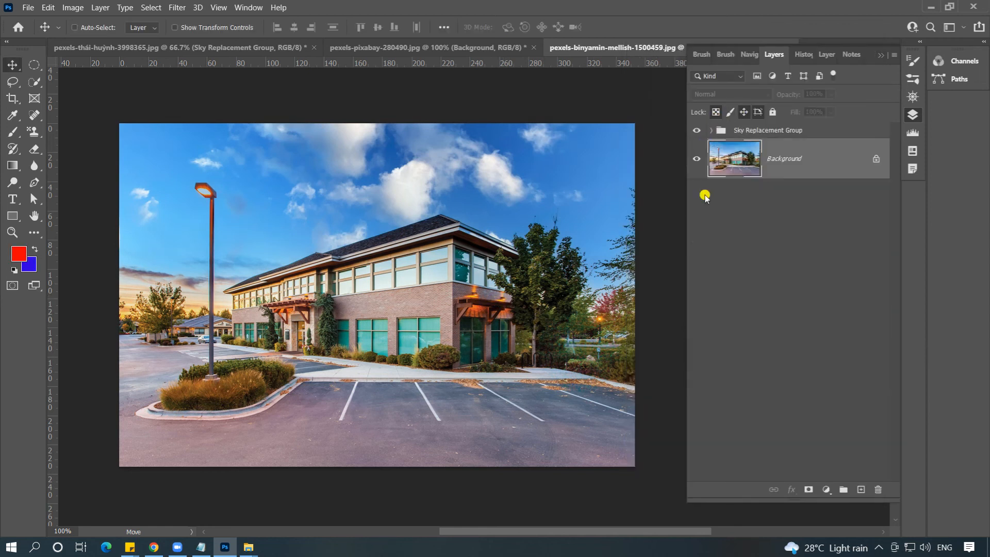
{"action": "left_click", "coordinate": [696, 130]}
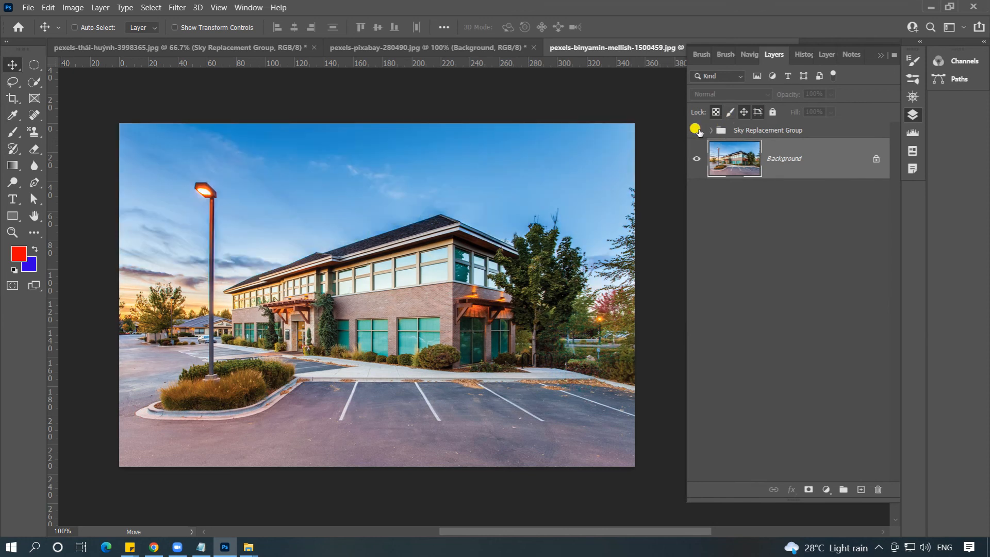
{"action": "left_click", "coordinate": [696, 130]}
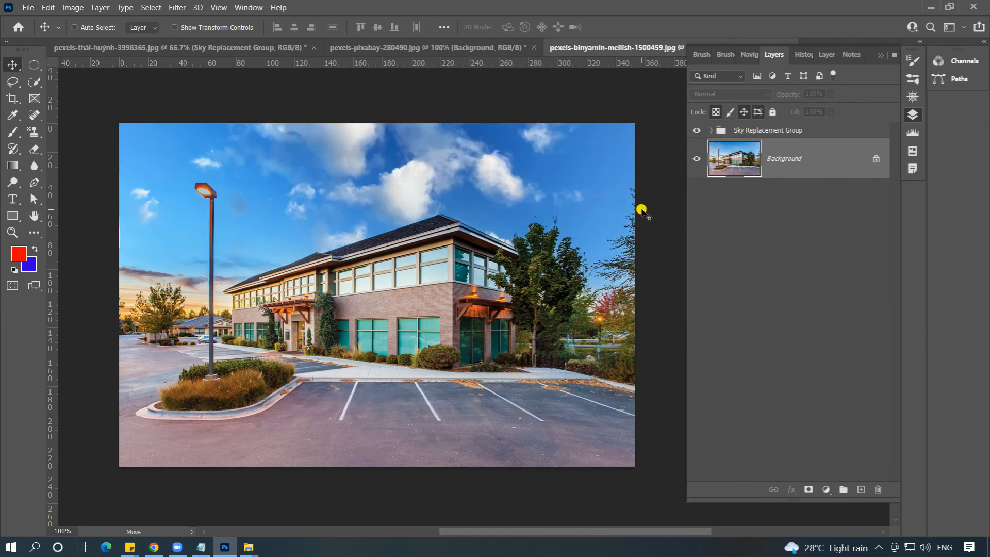